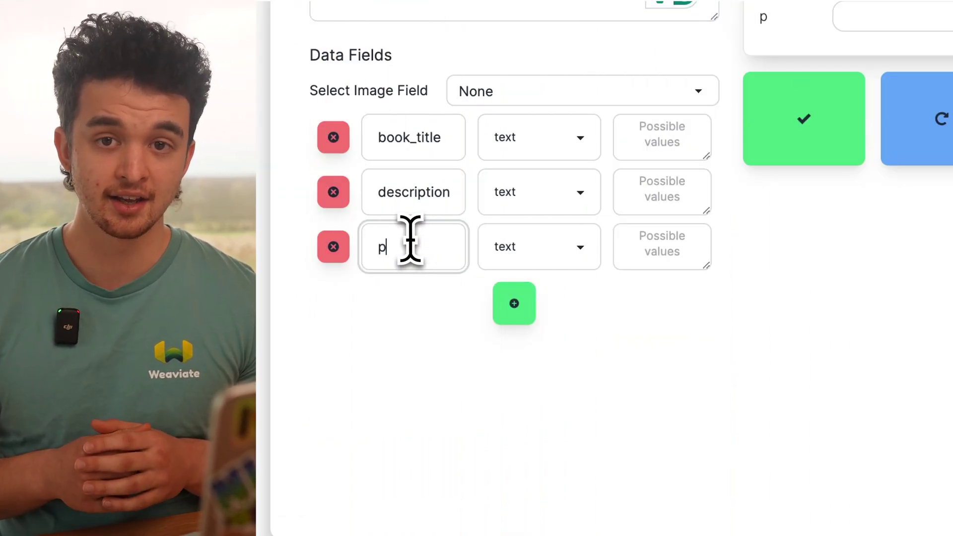
Correct the third field's name to 'pages', make it a number type, and generate all cards
{"action": "key", "text": "BackSpace"}
{"action": "type", "text": "s"}
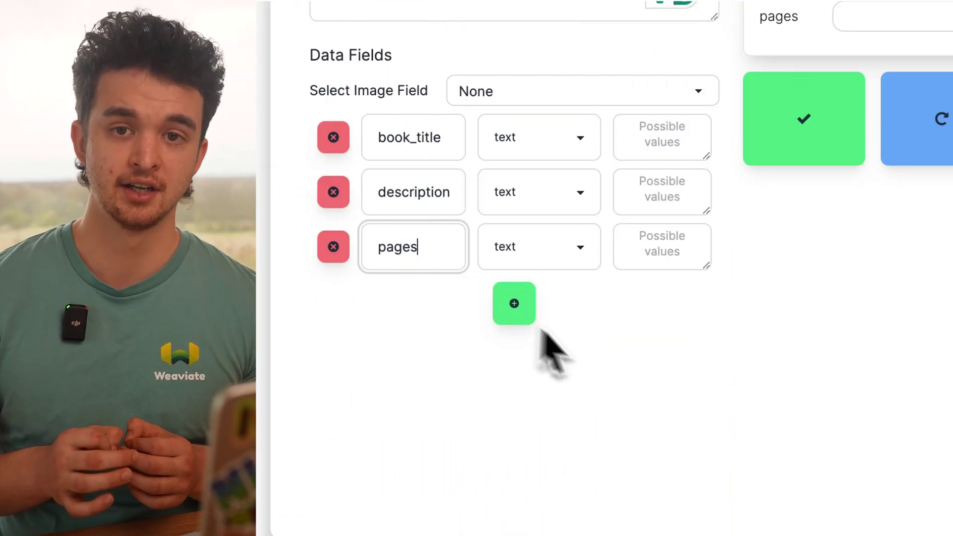
{"action": "left_click", "coordinate": [578, 246]}
{"action": "left_click", "coordinate": [569, 287]}
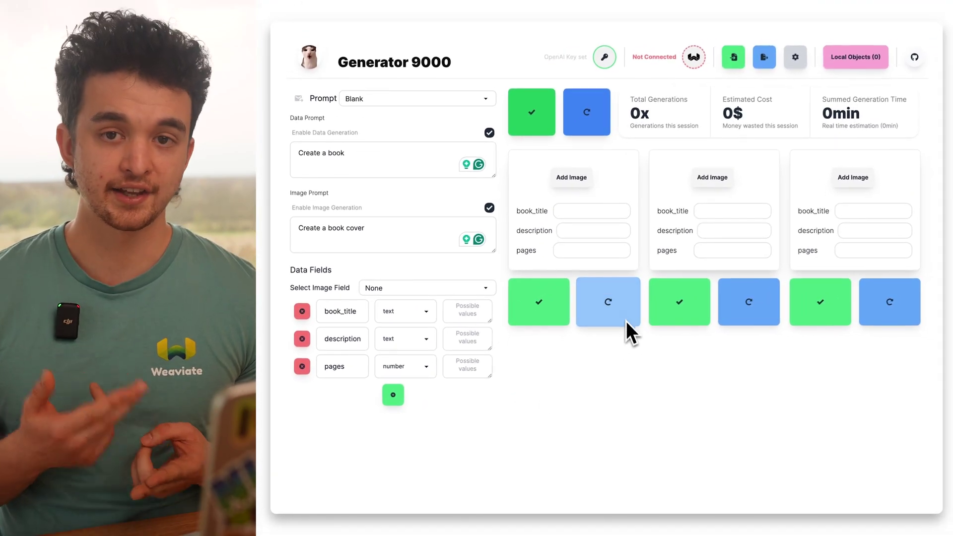
{"action": "left_click", "coordinate": [586, 116]}
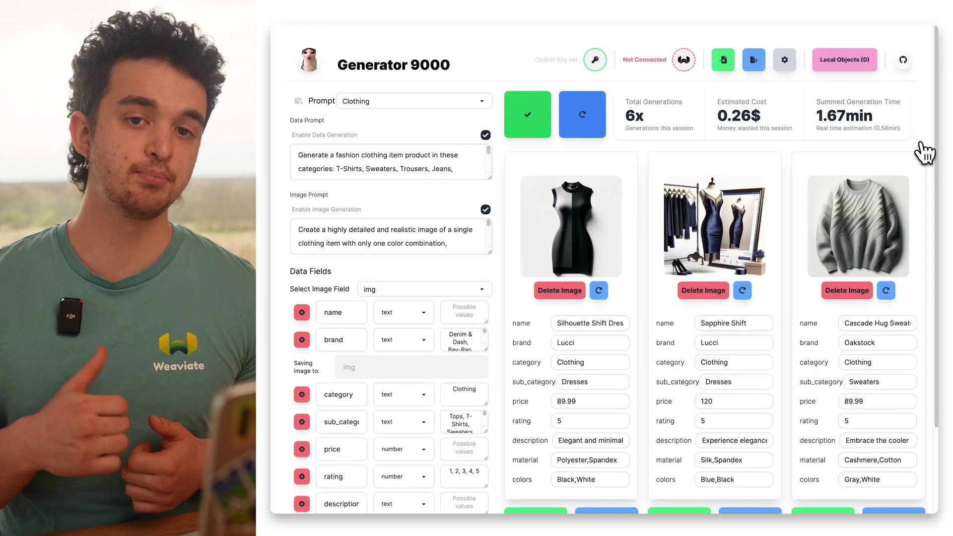
{"action": "scroll", "coordinate": [924, 152], "scroll_direction": "down", "scroll_amount": 1}
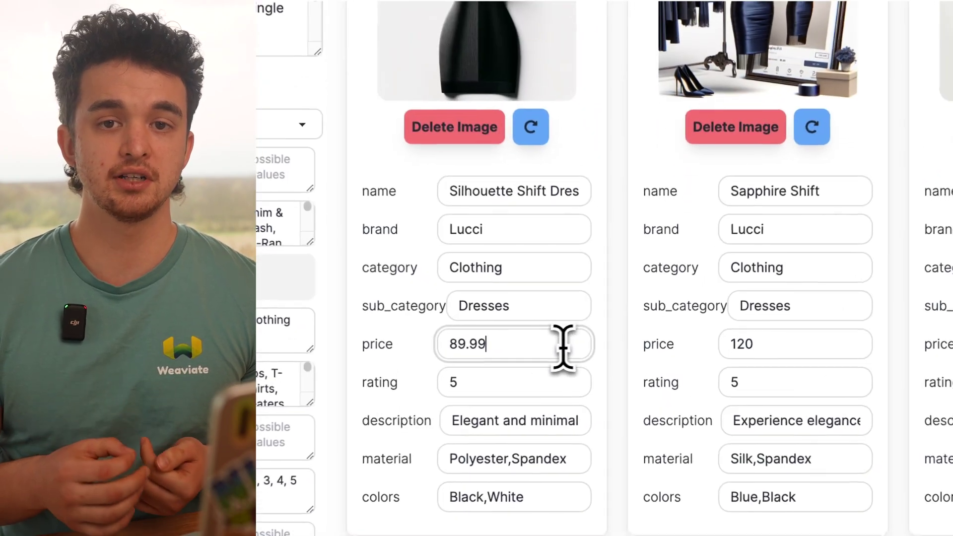
Set the first dress's price to 120 and rename it, refresh card two's image, and regenerate card three
{"action": "left_click_drag", "start_coordinate": [613, 347], "coordinate": [566, 347]}
{"action": "type", "text": "120"}
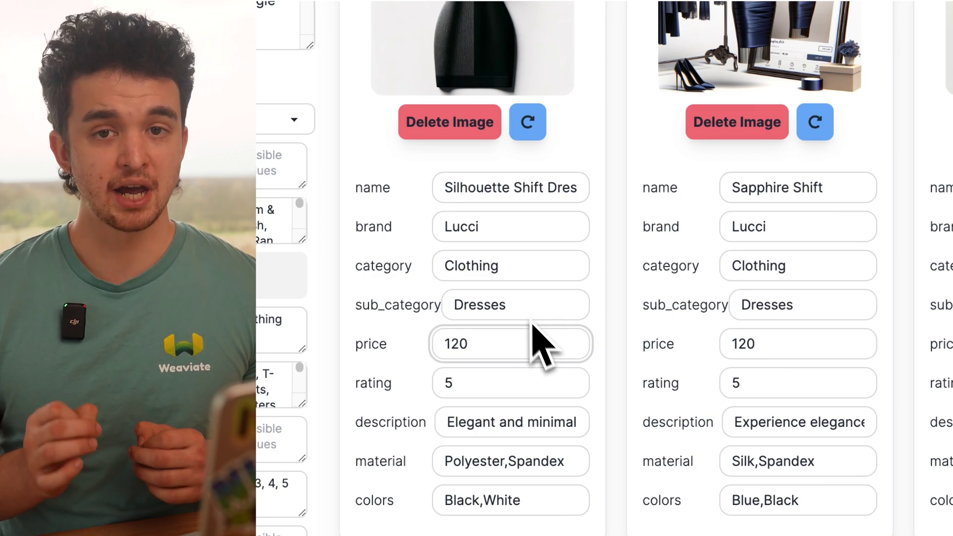
{"action": "left_click_drag", "start_coordinate": [442, 188], "coordinate": [609, 218]}
{"action": "type", "text": "B"}
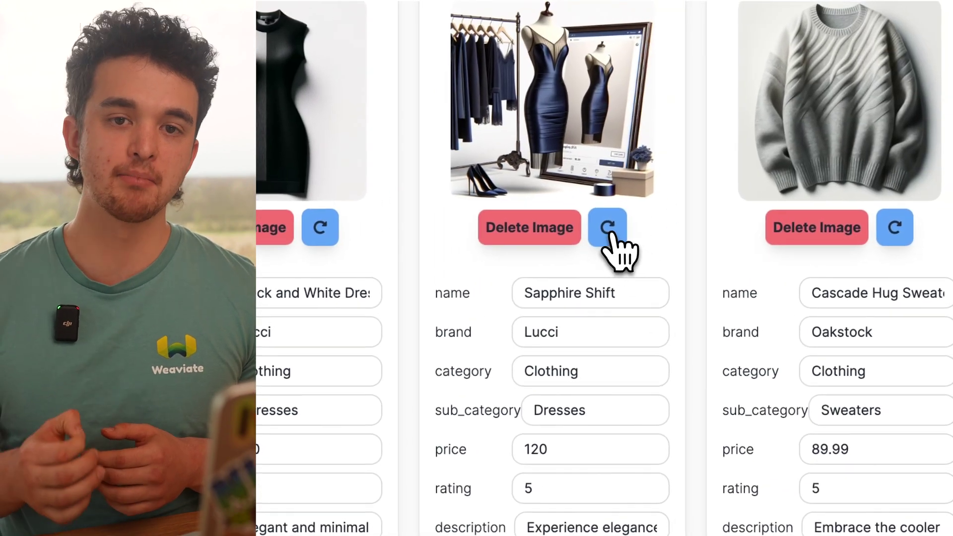
{"action": "left_click", "coordinate": [609, 230]}
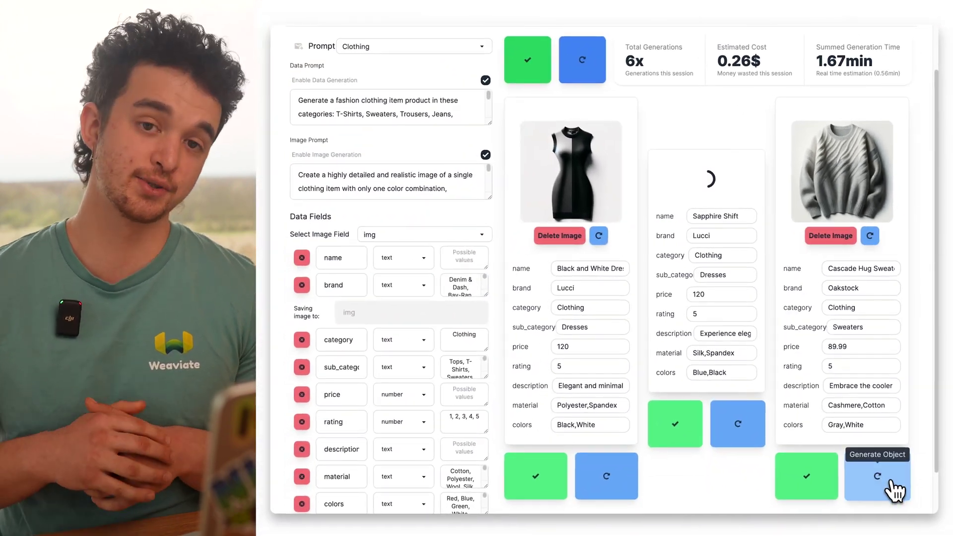
{"action": "left_click", "coordinate": [886, 481]}
{"action": "left_click", "coordinate": [659, 295]}
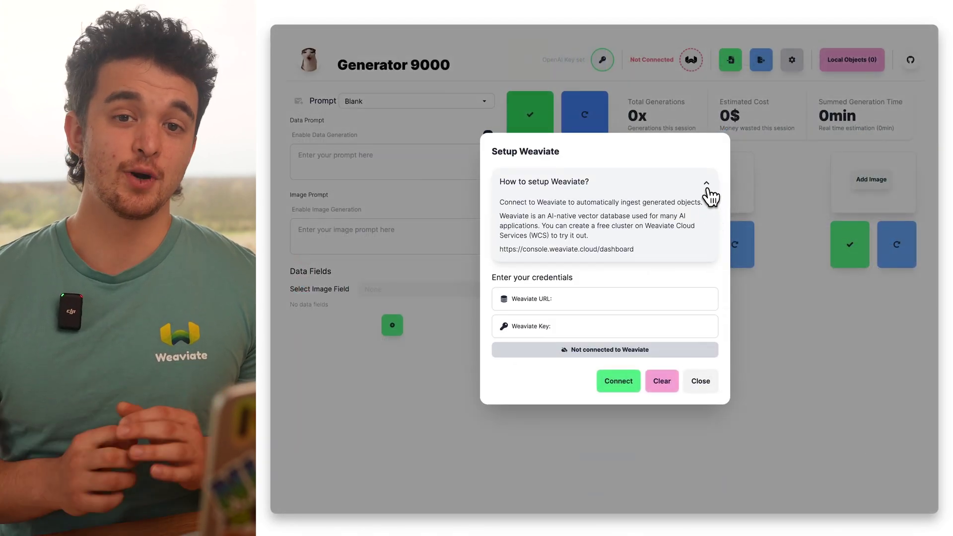
{"action": "left_click", "coordinate": [707, 189]}
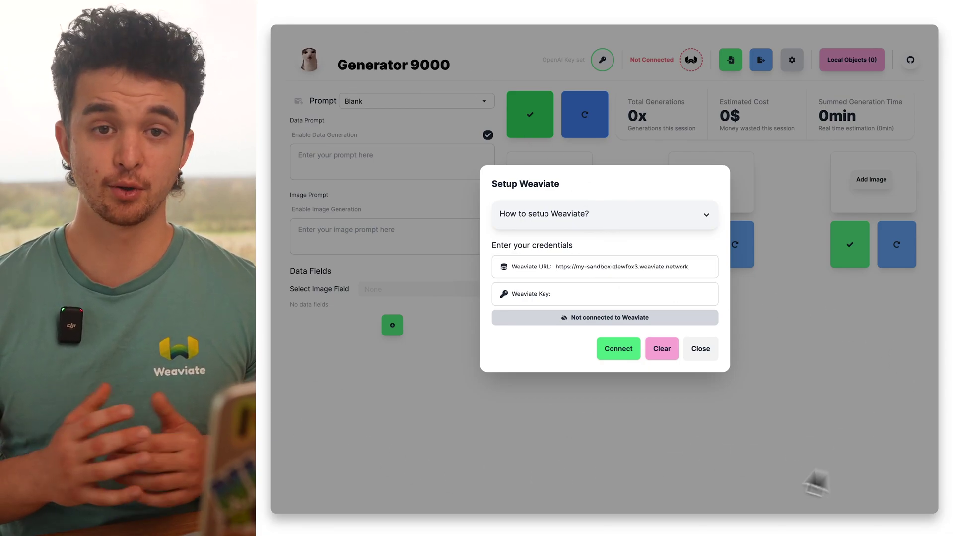
Enter a Weaviate key but leave it unconnected, then paste and save the OpenAI API key
{"action": "left_click", "coordinate": [607, 296]}
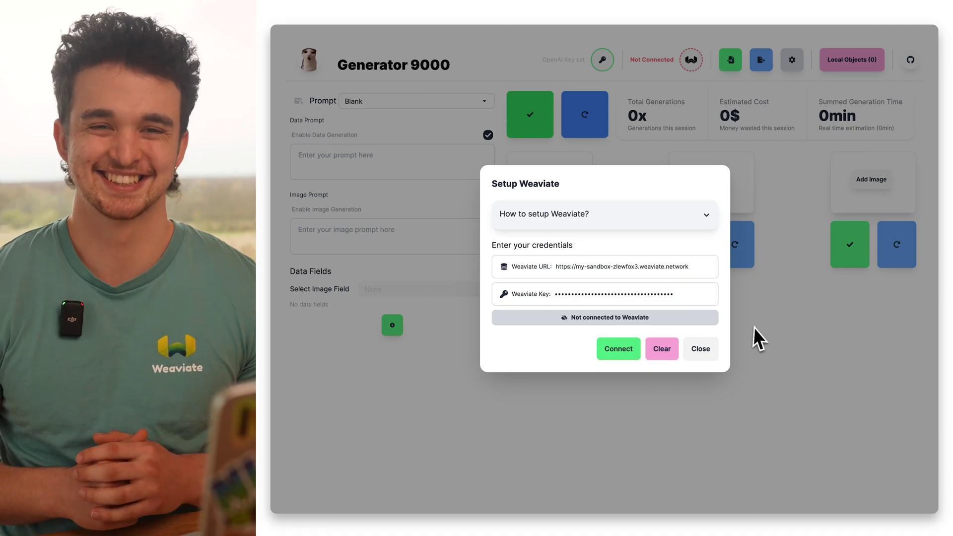
{"action": "left_click", "coordinate": [753, 327]}
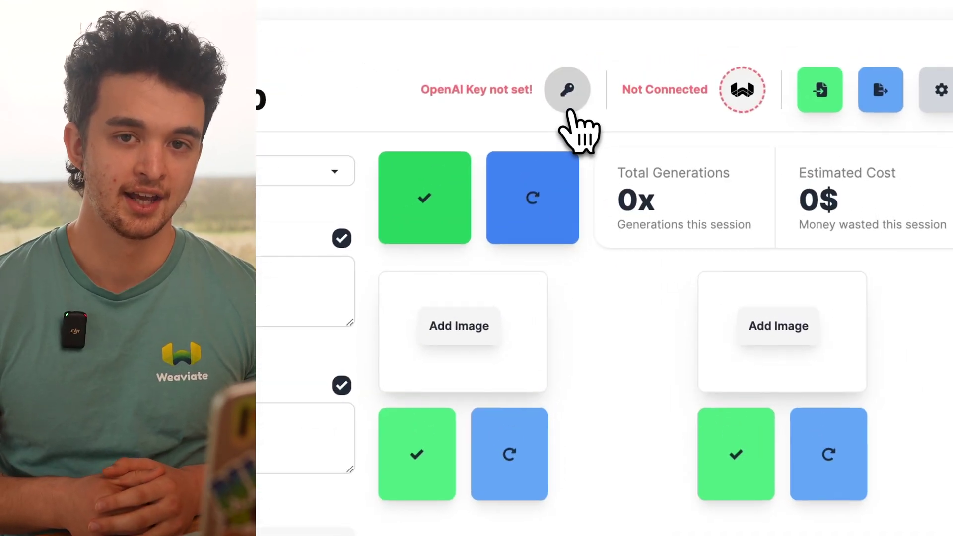
{"action": "left_click", "coordinate": [602, 60]}
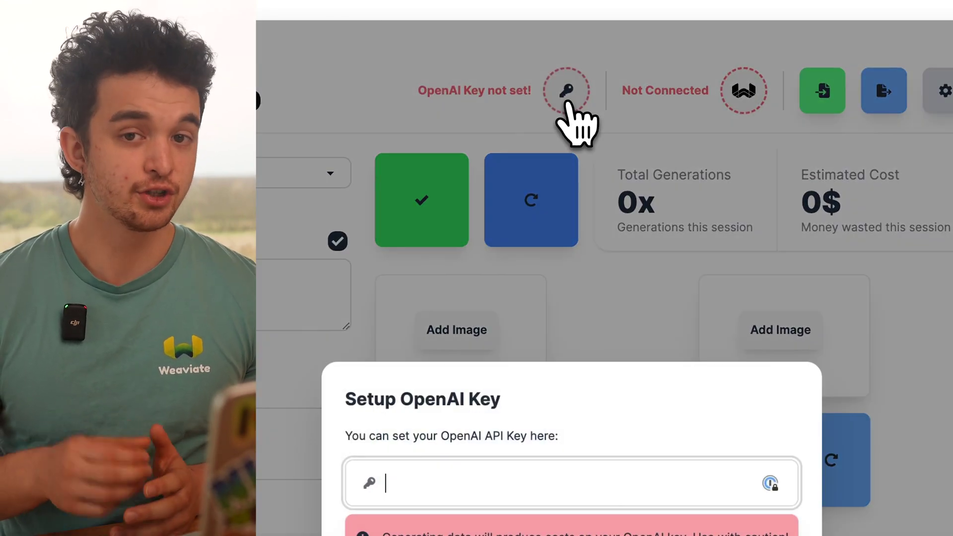
{"action": "key", "text": "ctrl+v"}
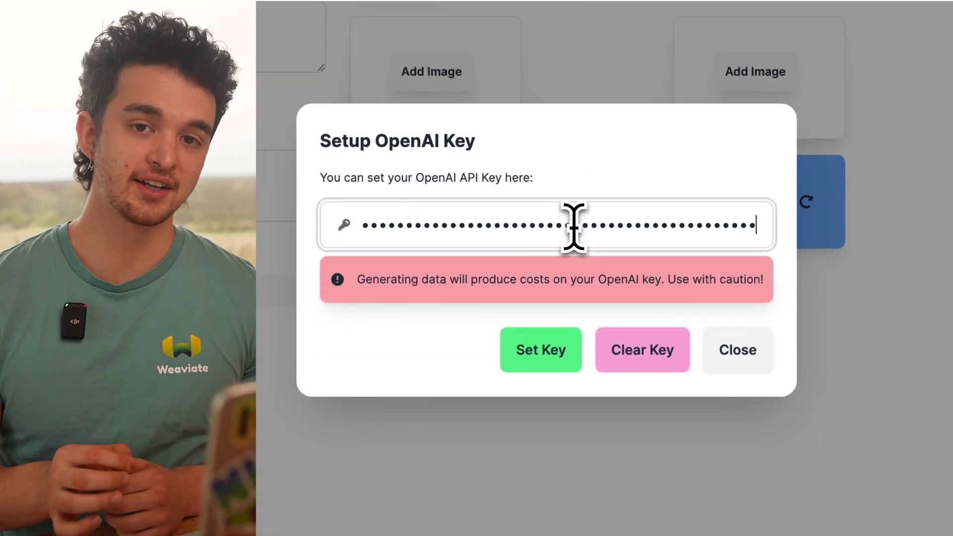
{"action": "left_click", "coordinate": [565, 359]}
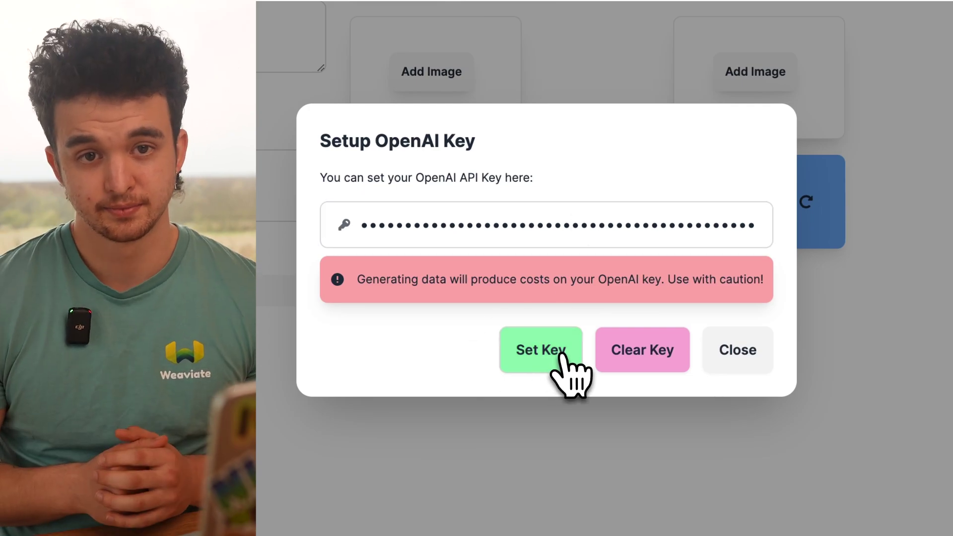
{"action": "left_click", "coordinate": [723, 362]}
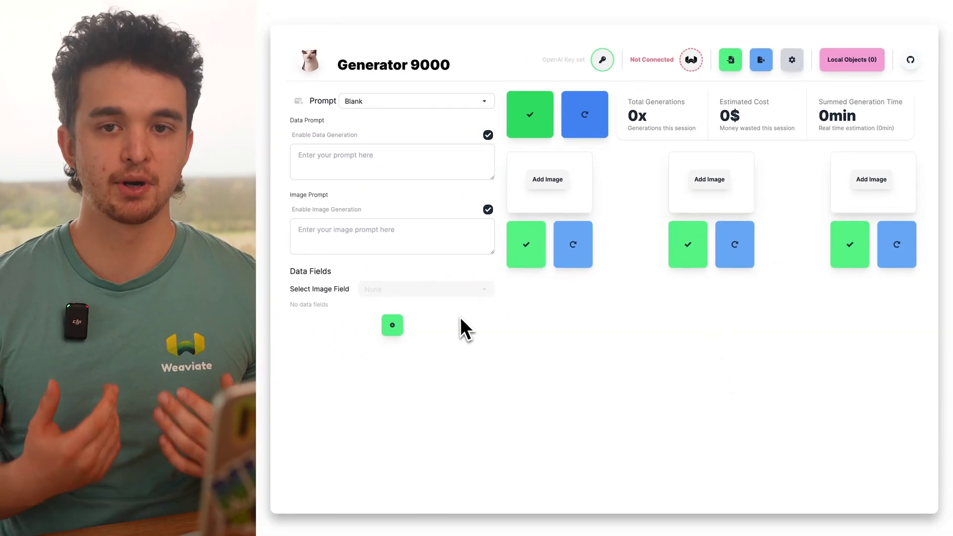
{"action": "type", "text": "Cre"}
{"action": "type", "text": "ate a book"}
Start the image prompt and add two data fields, then load the Clothing prompt preset
{"action": "left_click", "coordinate": [413, 232]}
{"action": "type", "text": "Cr"}
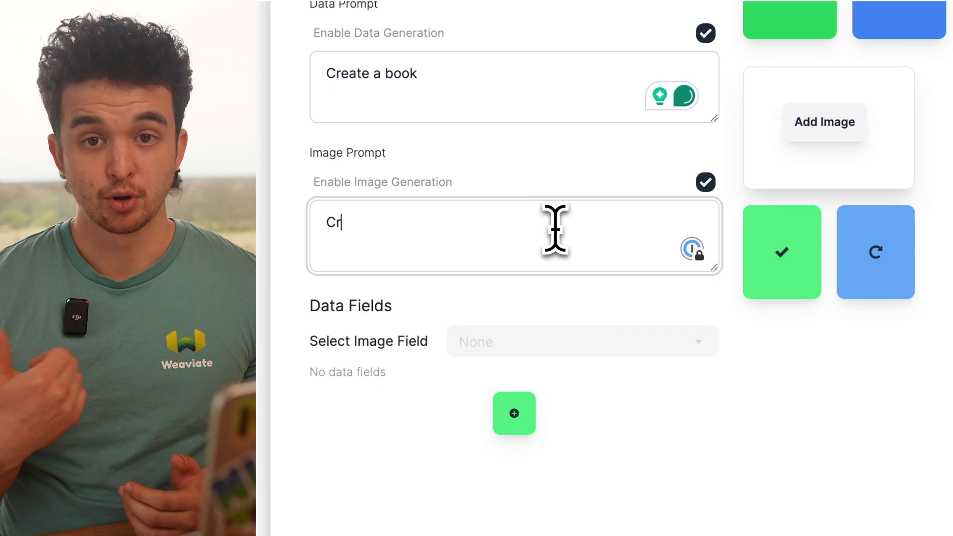
{"action": "type", "text": "eate a book cover"}
{"action": "left_click", "coordinate": [514, 413]}
{"action": "type", "text": "book_t"}
{"action": "type", "text": "itle"}
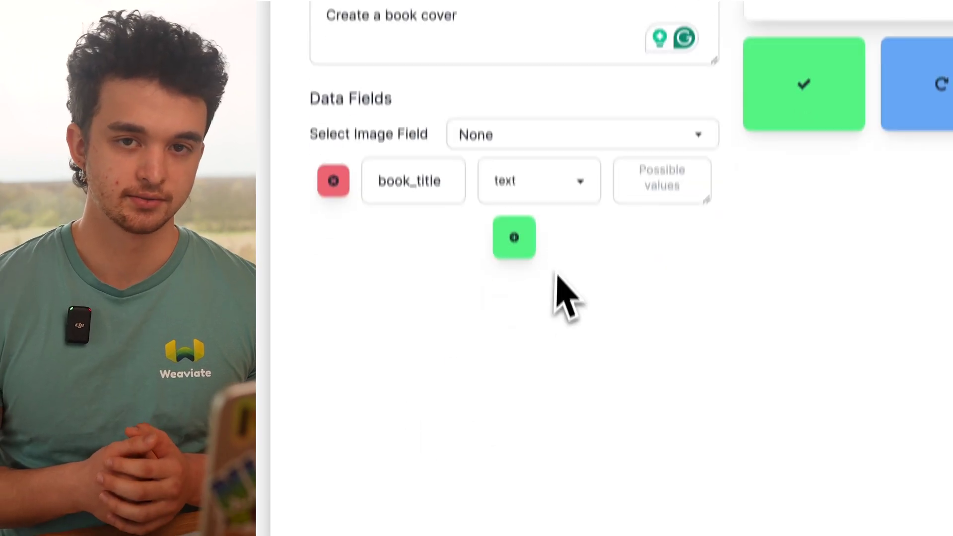
{"action": "left_click", "coordinate": [514, 239]}
{"action": "type", "text": "des"}
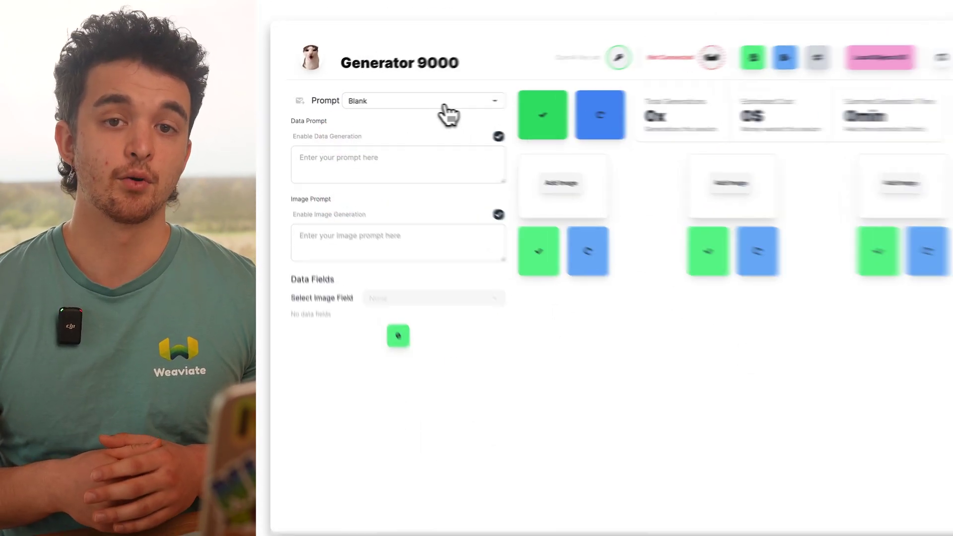
{"action": "left_click", "coordinate": [447, 101]}
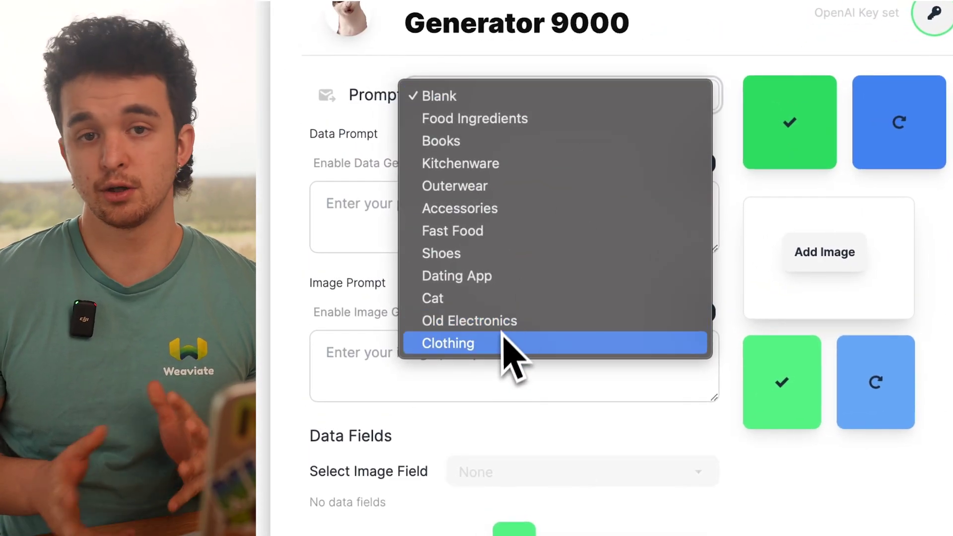
{"action": "left_click", "coordinate": [504, 340]}
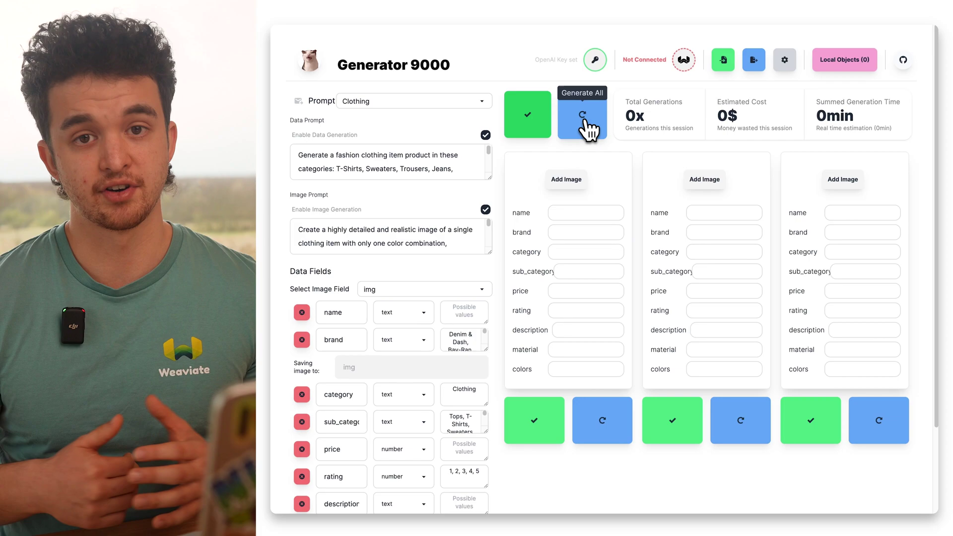
Generate three clothing items and edit the first dress's price and name
{"action": "left_click", "coordinate": [583, 120]}
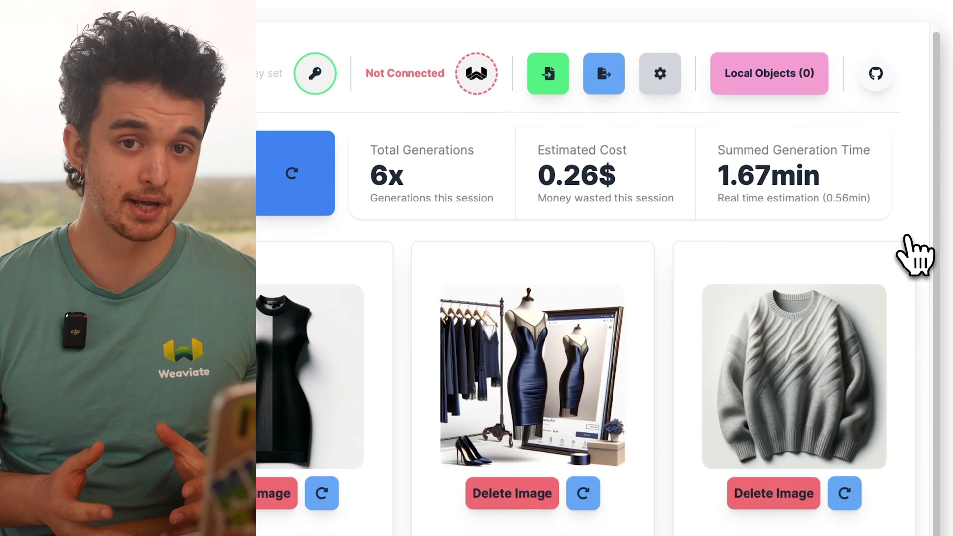
{"action": "scroll", "coordinate": [915, 255], "scroll_direction": "down", "scroll_amount": 2}
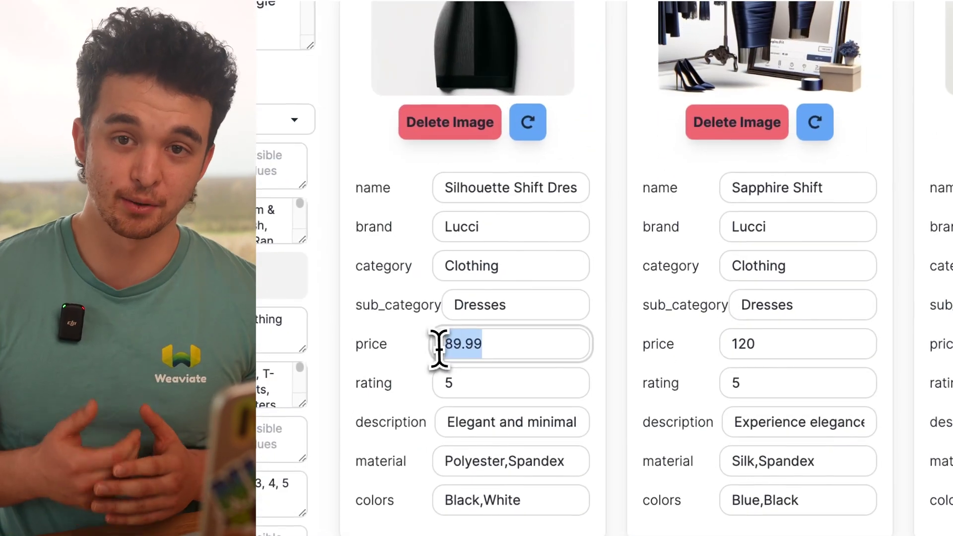
{"action": "key", "text": "BackSpace"}
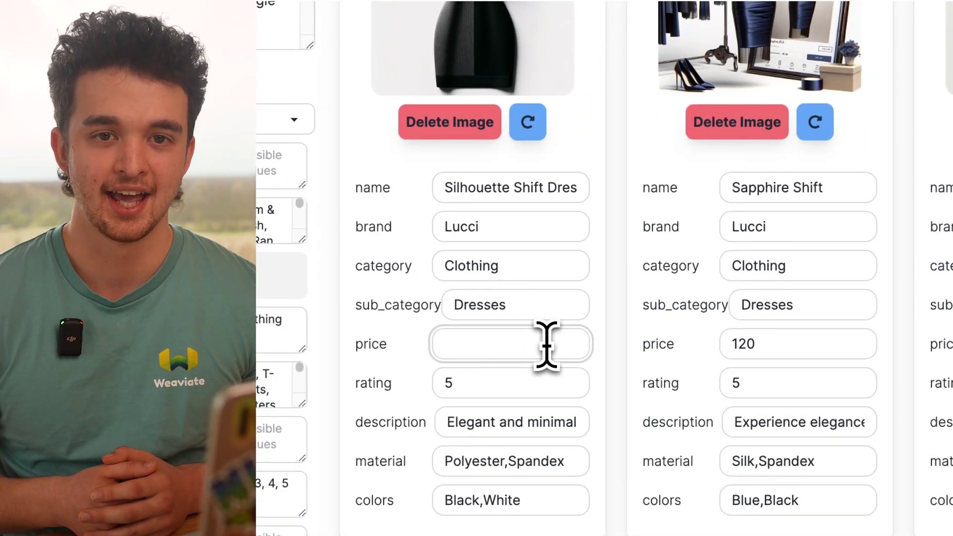
{"action": "type", "text": "120"}
{"action": "triple_click", "coordinate": [443, 188]}
{"action": "key", "text": "BackSpace"}
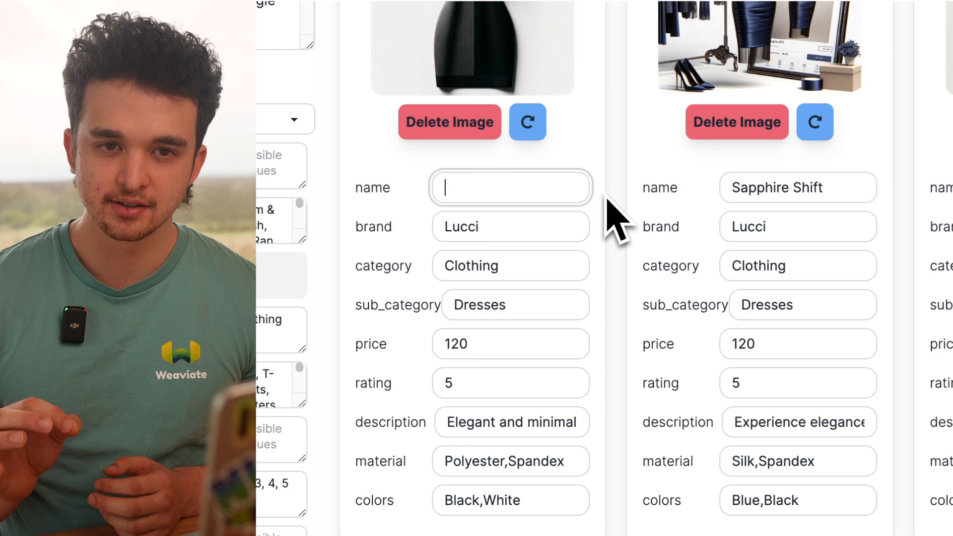
{"action": "type", "text": "ack and White Dress"}
{"action": "left_click", "coordinate": [630, 238]}
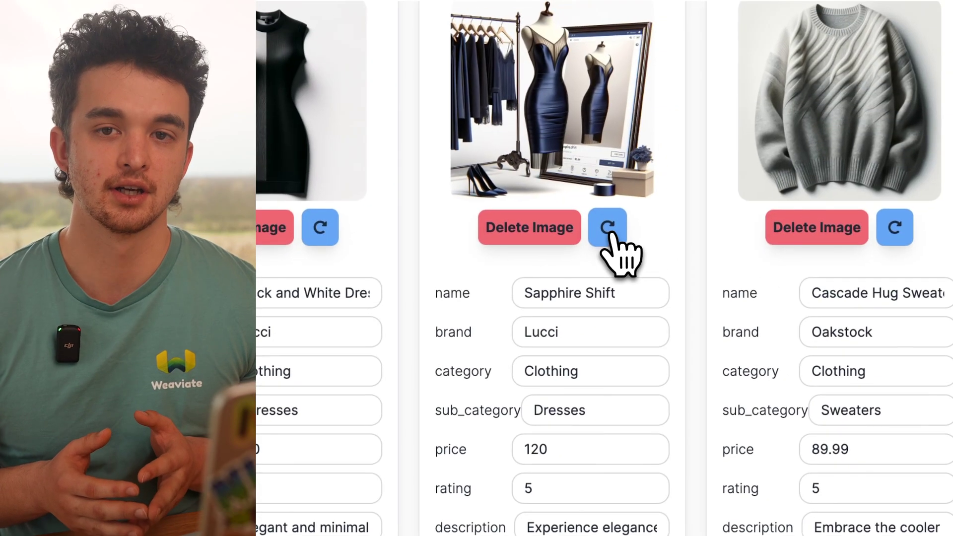
Regenerate the second card's image and the whole third card
{"action": "left_click", "coordinate": [815, 121]}
{"action": "left_click", "coordinate": [878, 476]}
{"action": "left_click", "coordinate": [657, 294]}
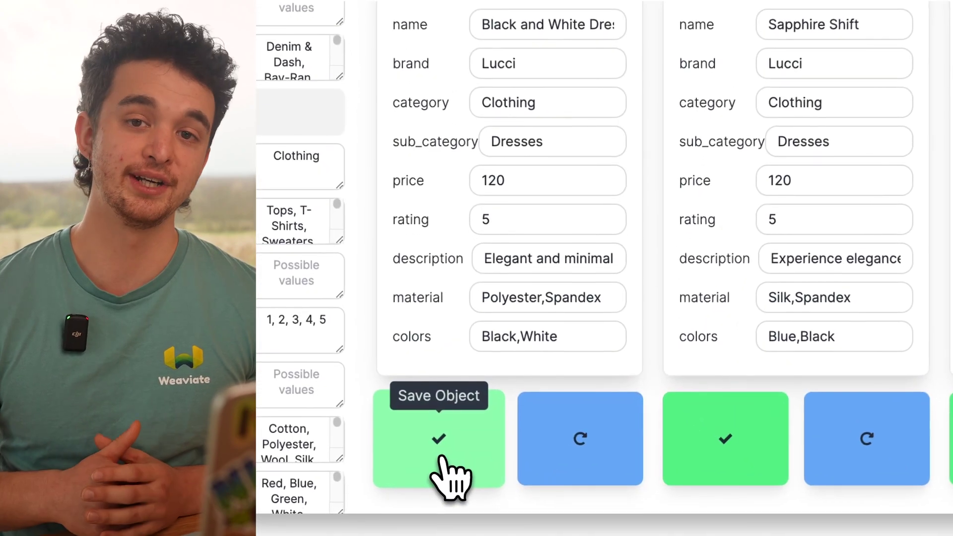
Save all three clothing cards as local objects
{"action": "left_click", "coordinate": [536, 479]}
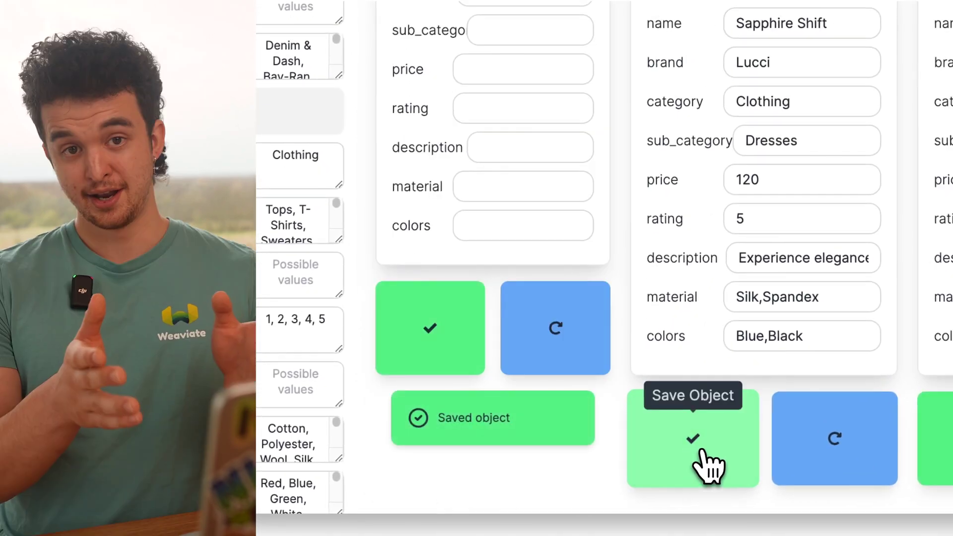
{"action": "left_click", "coordinate": [694, 447]}
{"action": "left_click", "coordinate": [746, 439]}
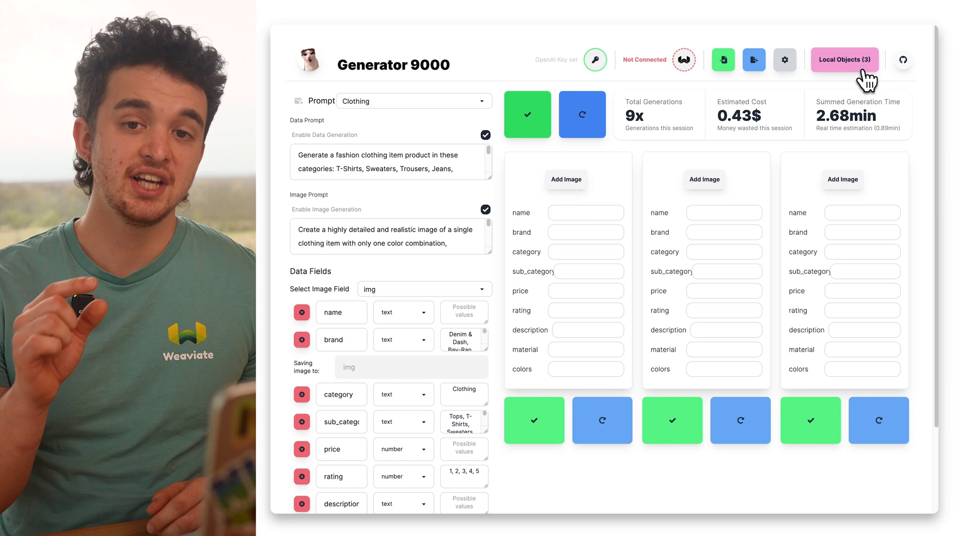
View the three local clothing objects and bring up the export options
{"action": "left_click", "coordinate": [863, 69]}
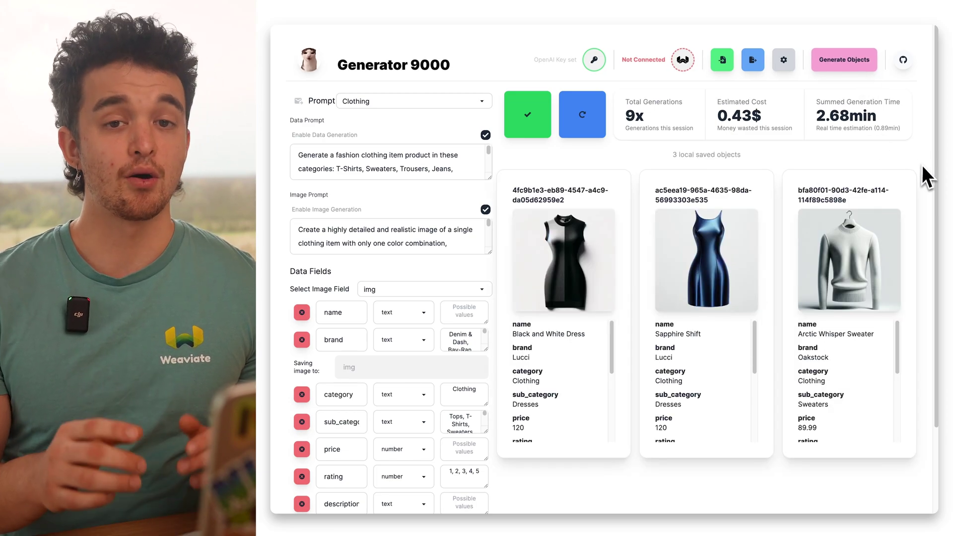
{"action": "scroll", "coordinate": [922, 168], "scroll_direction": "down", "scroll_amount": 1}
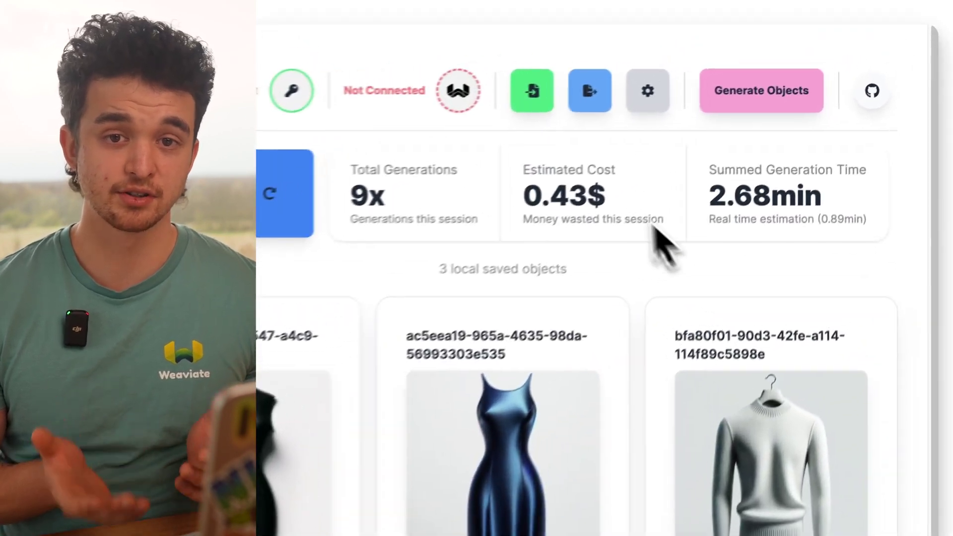
{"action": "left_click", "coordinate": [591, 93]}
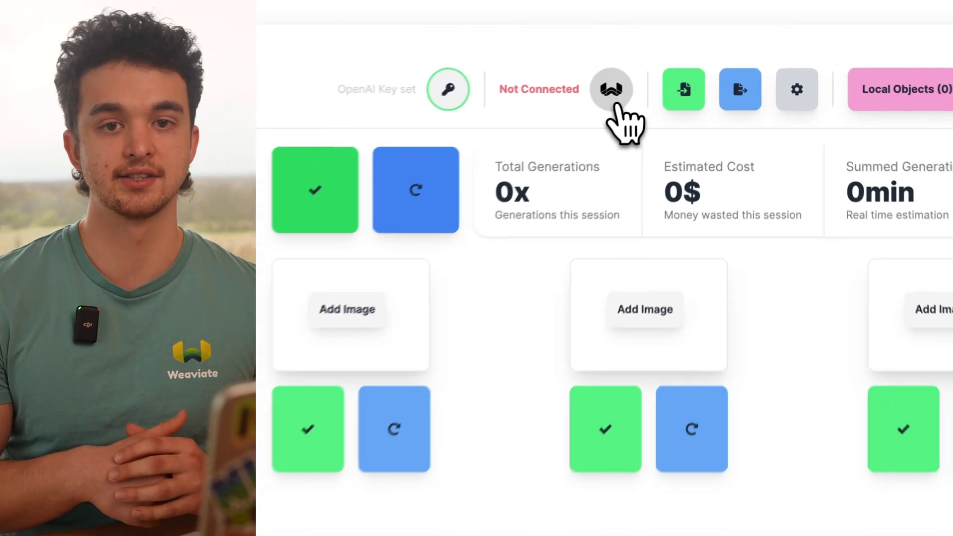
Fill in the Weaviate URL and pasted API key, then log in to Weaviate Cloud with saved credentials
{"action": "left_click", "coordinate": [692, 60]}
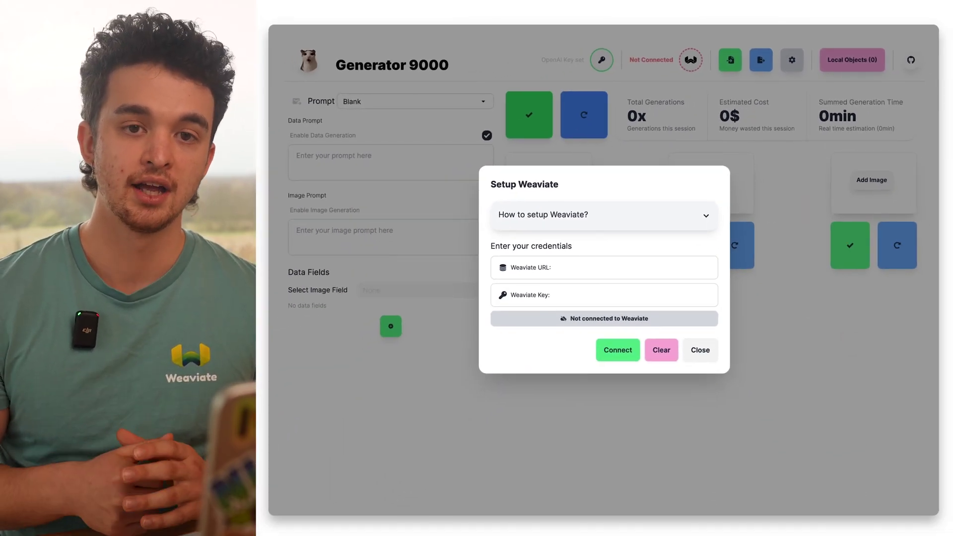
{"action": "left_click", "coordinate": [701, 224]}
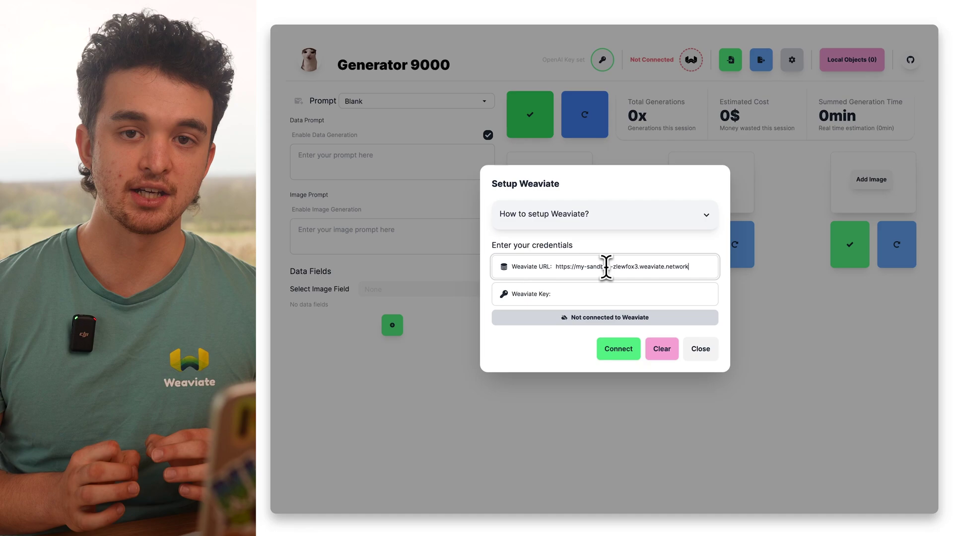
{"action": "left_click", "coordinate": [605, 302]}
{"action": "key", "text": "ctrl+v"}
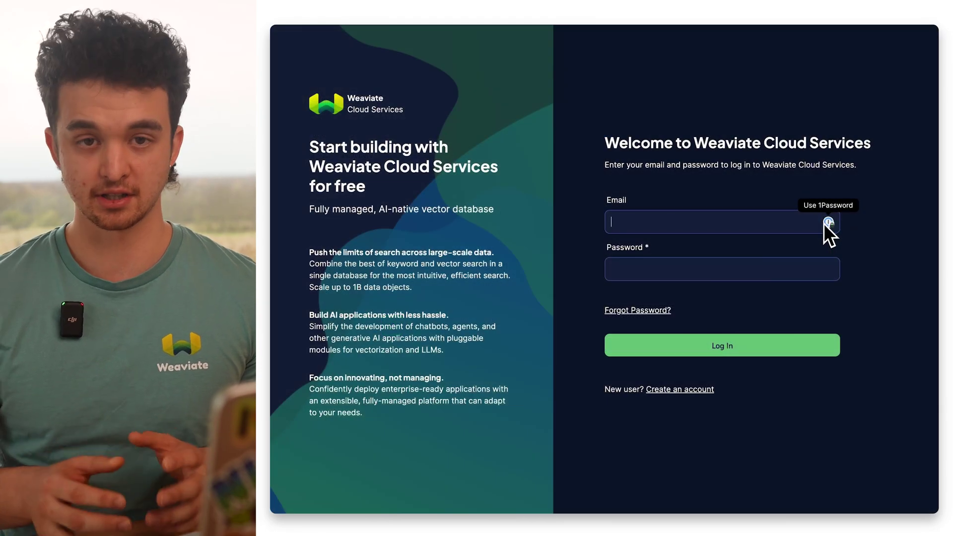
{"action": "left_click", "coordinate": [825, 222]}
{"action": "left_click", "coordinate": [671, 248]}
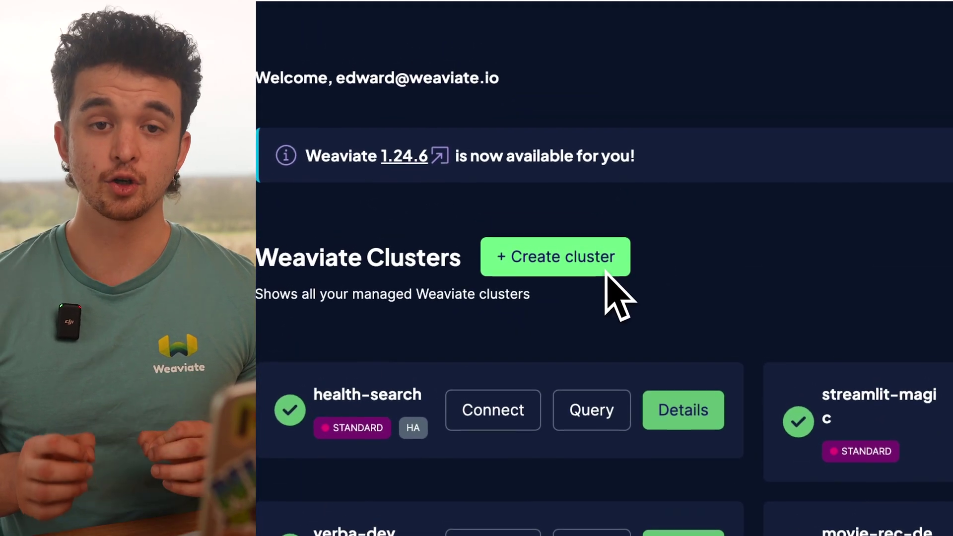
Create a free sandbox cluster, open its details, and copy the Admin API key
{"action": "left_click", "coordinate": [606, 273]}
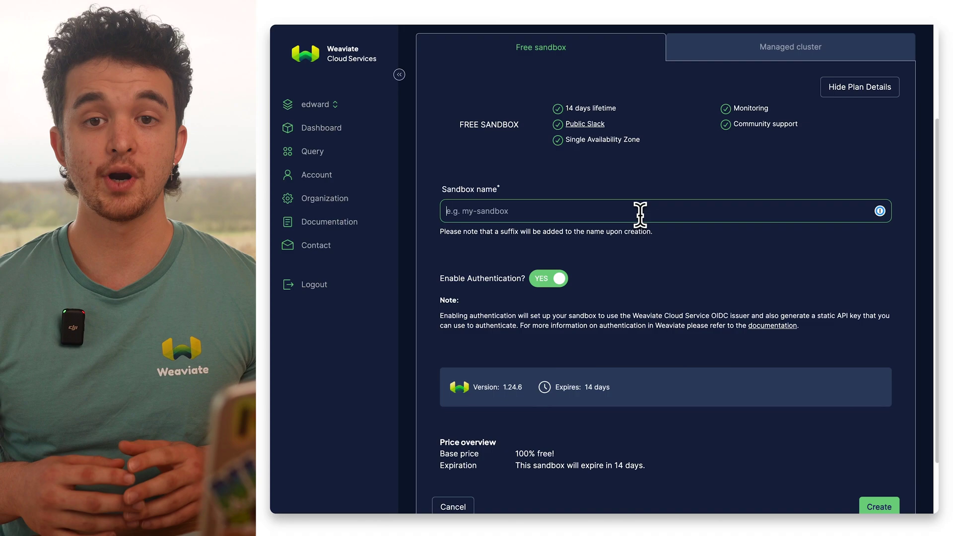
{"action": "type", "text": "my-sandbox"}
{"action": "scroll", "coordinate": [745, 335], "scroll_direction": "down", "scroll_amount": 2}
{"action": "left_click", "coordinate": [880, 440]}
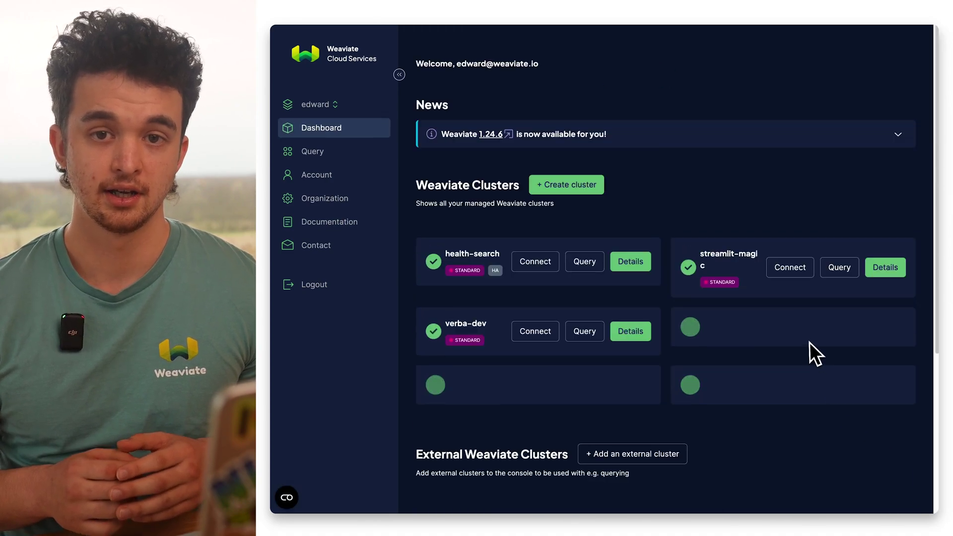
{"action": "left_click", "coordinate": [891, 379]}
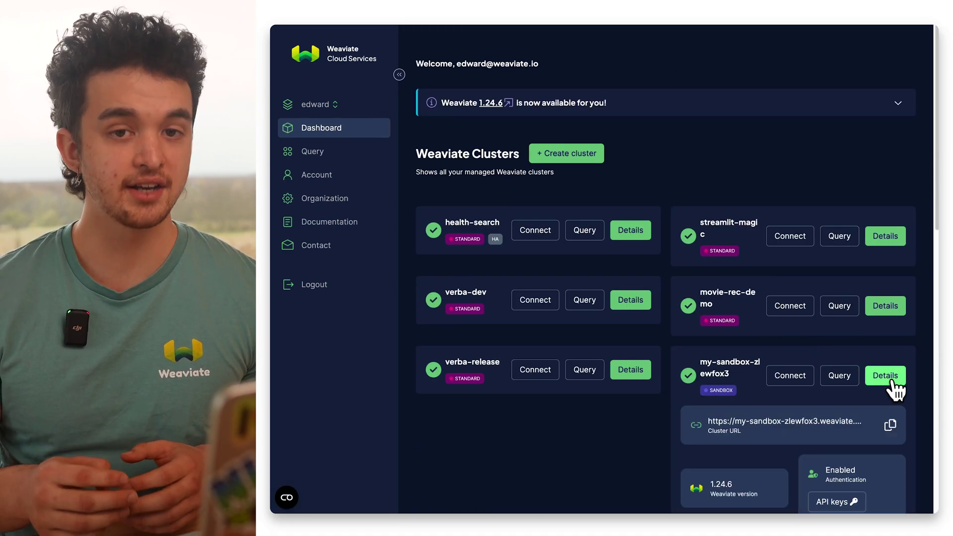
{"action": "scroll", "coordinate": [897, 387], "scroll_direction": "down", "scroll_amount": 4}
{"action": "left_click", "coordinate": [834, 196]}
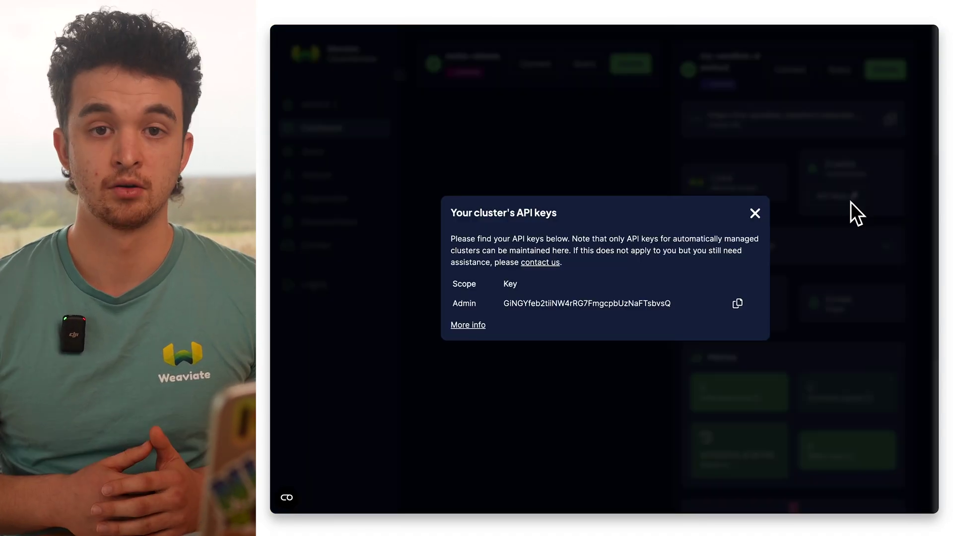
{"action": "left_click", "coordinate": [738, 304]}
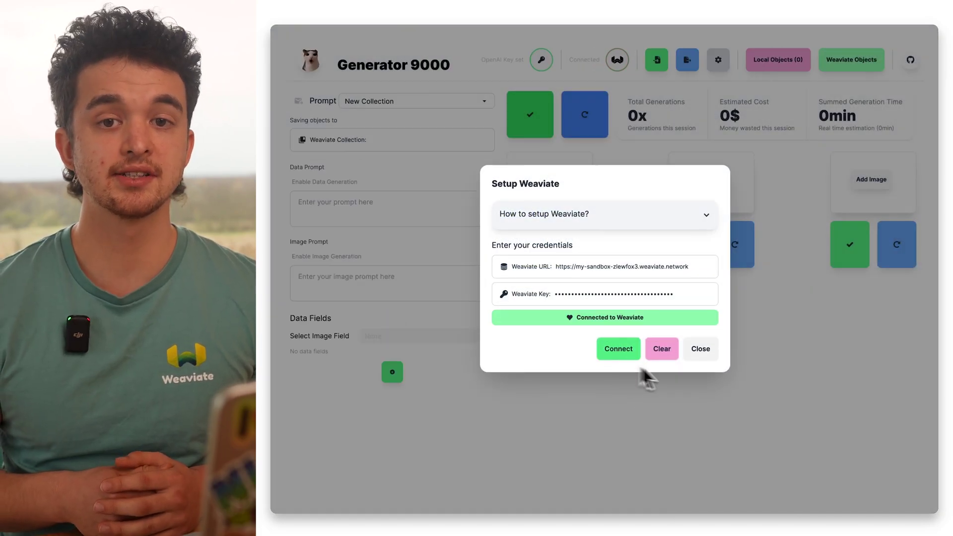
Close the connected Weaviate setup, select the MagicCards collection, and browse its seven stored cards
{"action": "left_click", "coordinate": [715, 362]}
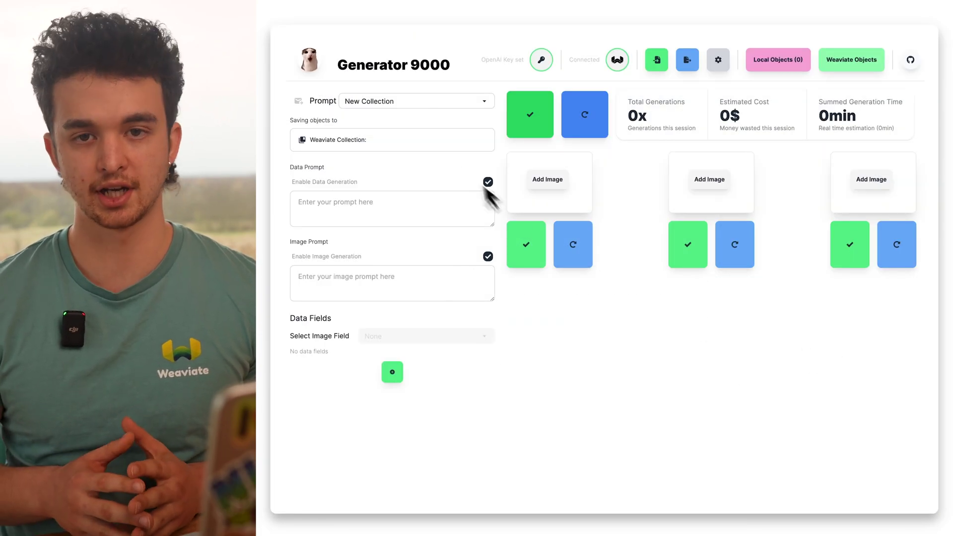
{"action": "left_click", "coordinate": [437, 102]}
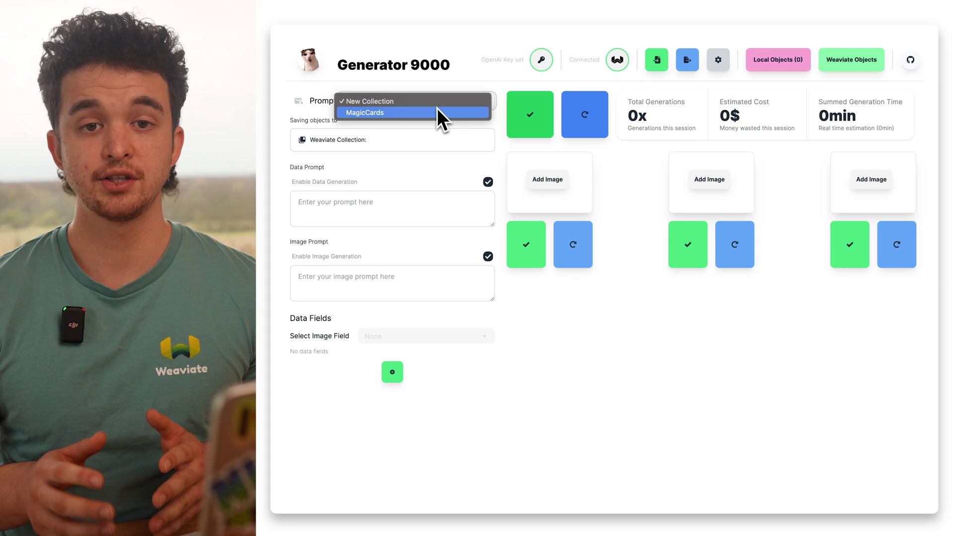
{"action": "left_click", "coordinate": [438, 114]}
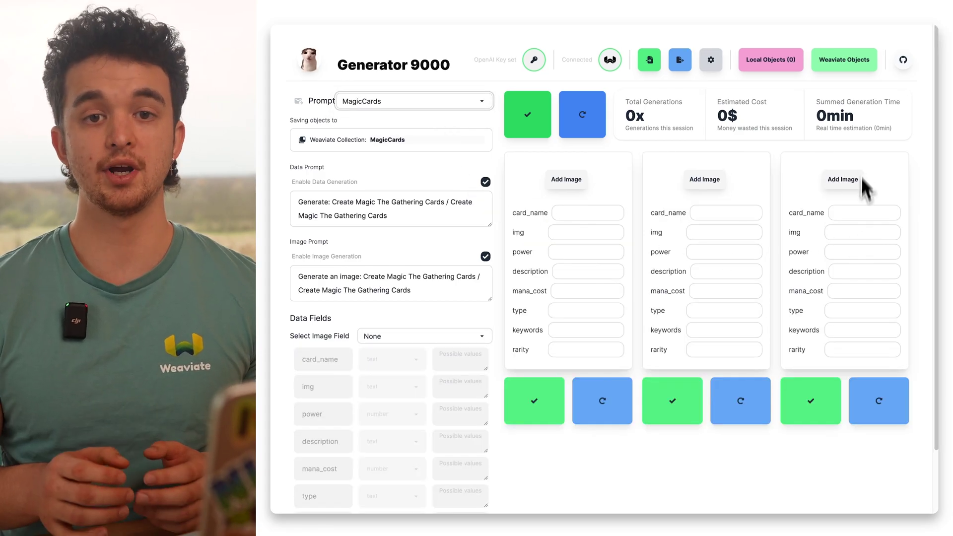
{"action": "left_click", "coordinate": [846, 75]}
{"action": "scroll", "coordinate": [891, 280], "scroll_direction": "down", "scroll_amount": 5}
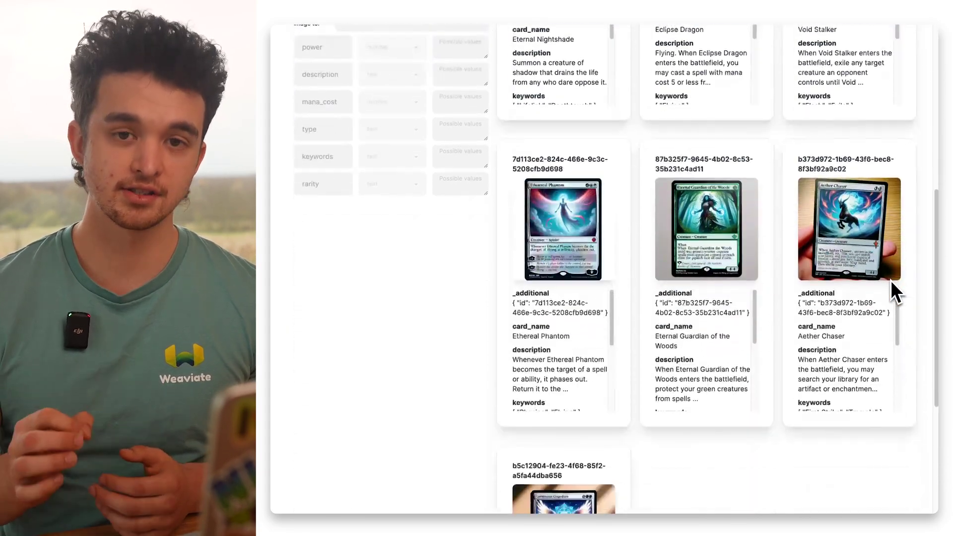
{"action": "scroll", "coordinate": [890, 282], "scroll_direction": "down", "scroll_amount": 2}
{"action": "scroll", "coordinate": [890, 282], "scroll_direction": "up", "scroll_amount": 3}
{"action": "scroll", "coordinate": [890, 282], "scroll_direction": "up", "scroll_amount": 3}
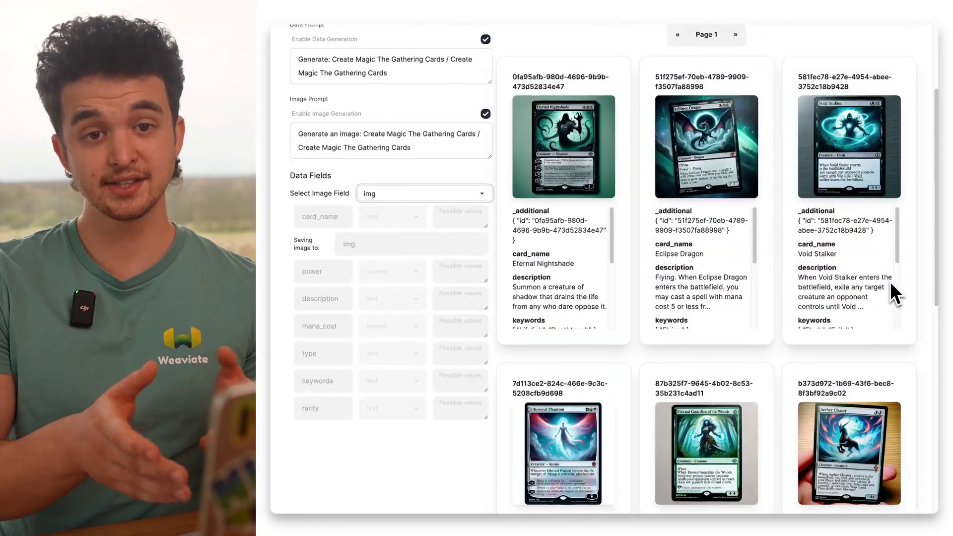
{"action": "scroll", "coordinate": [890, 282], "scroll_direction": "up", "scroll_amount": 1}
{"action": "scroll", "coordinate": [888, 261], "scroll_direction": "up", "scroll_amount": 1}
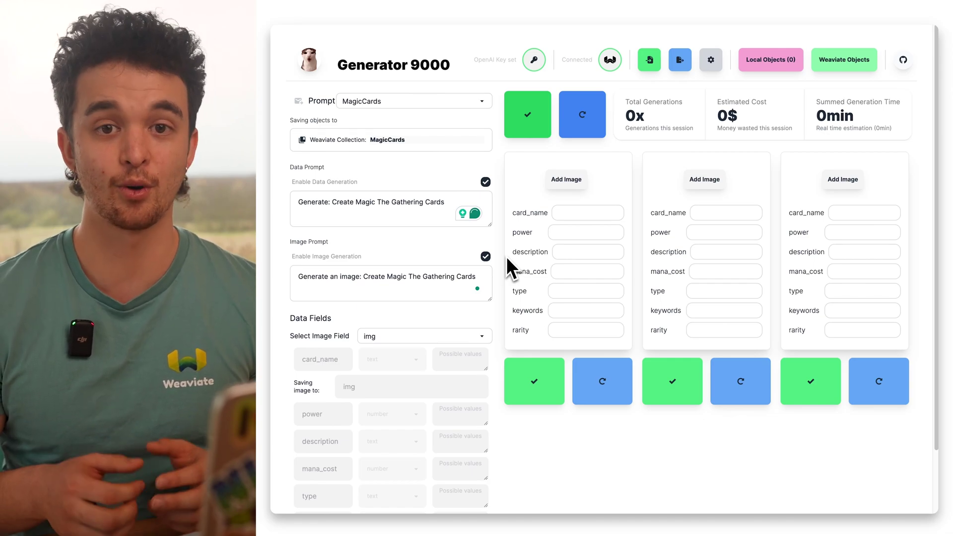
Generate three Magic cards, rename the dragon 'Cool new dragon!', and save it and Abyssal Darkmaster
{"action": "left_click", "coordinate": [591, 126]}
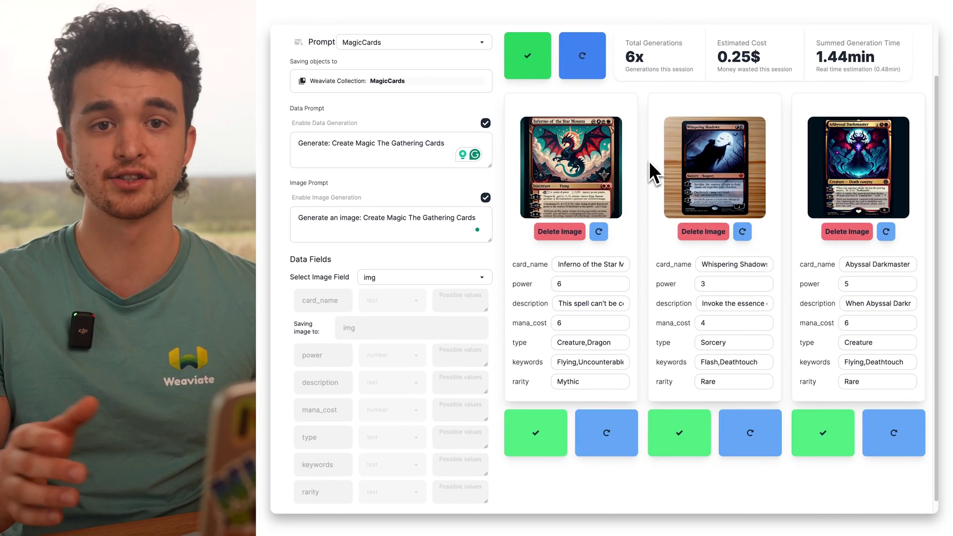
{"action": "left_click_drag", "start_coordinate": [559, 321], "coordinate": [653, 328]}
{"action": "type", "text": "Cool new dragon!"}
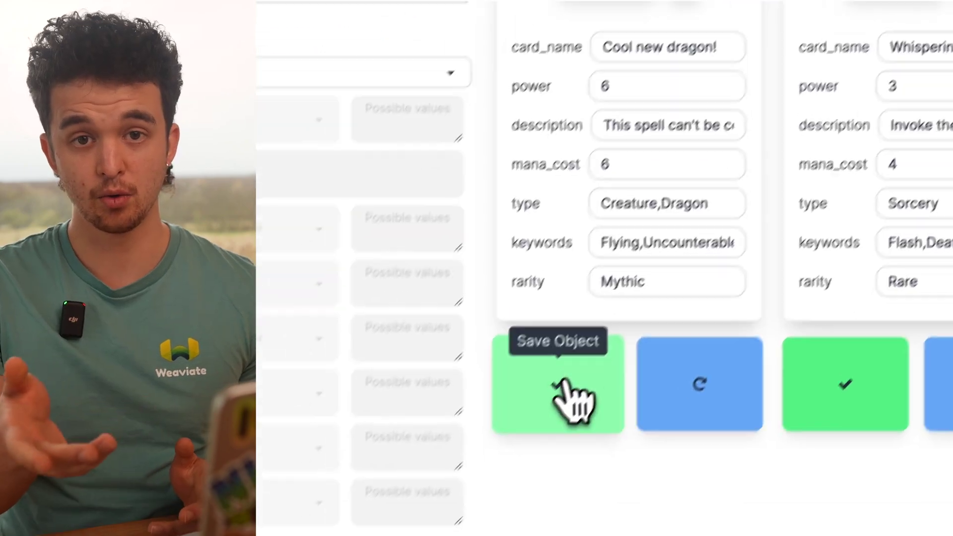
{"action": "left_click", "coordinate": [476, 484]}
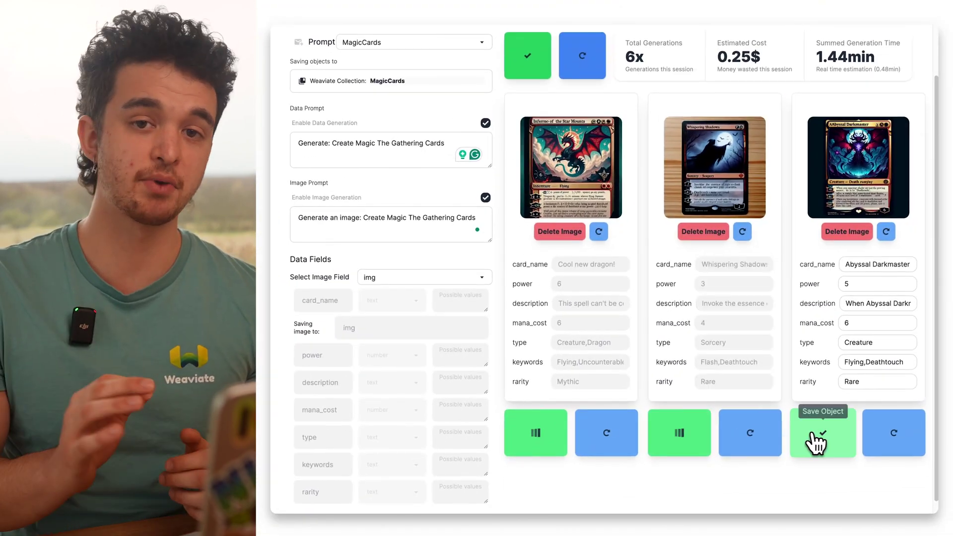
{"action": "left_click", "coordinate": [817, 443]}
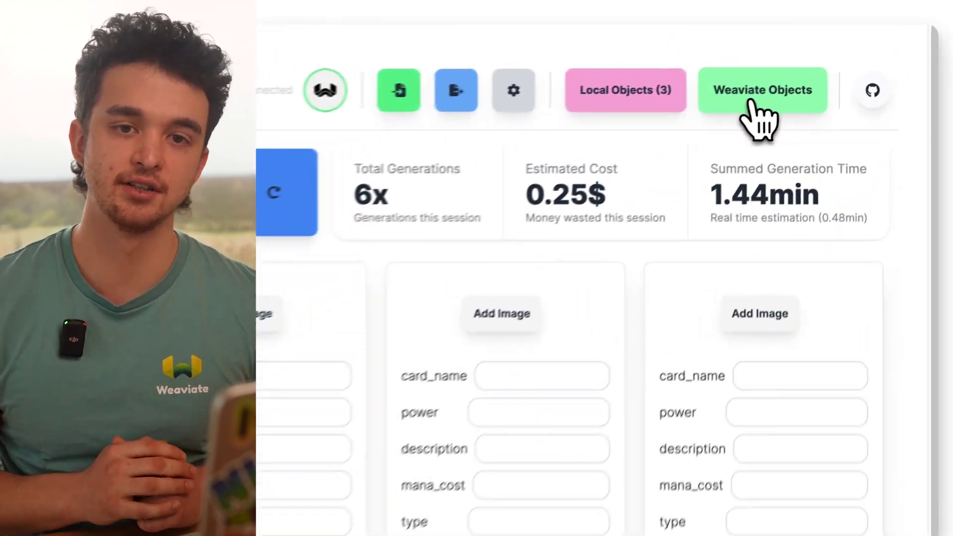
{"action": "left_click", "coordinate": [747, 120]}
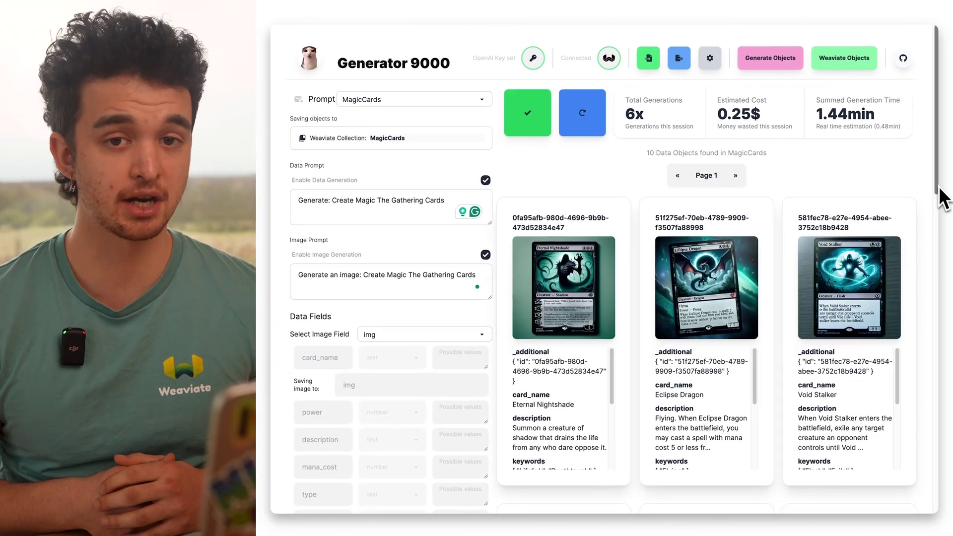
{"action": "scroll", "coordinate": [942, 224], "scroll_direction": "down", "scroll_amount": 2}
{"action": "scroll", "coordinate": [943, 224], "scroll_direction": "down", "scroll_amount": 3}
{"action": "scroll", "coordinate": [943, 224], "scroll_direction": "down", "scroll_amount": 2}
{"action": "scroll", "coordinate": [857, 224], "scroll_direction": "down", "scroll_amount": 3}
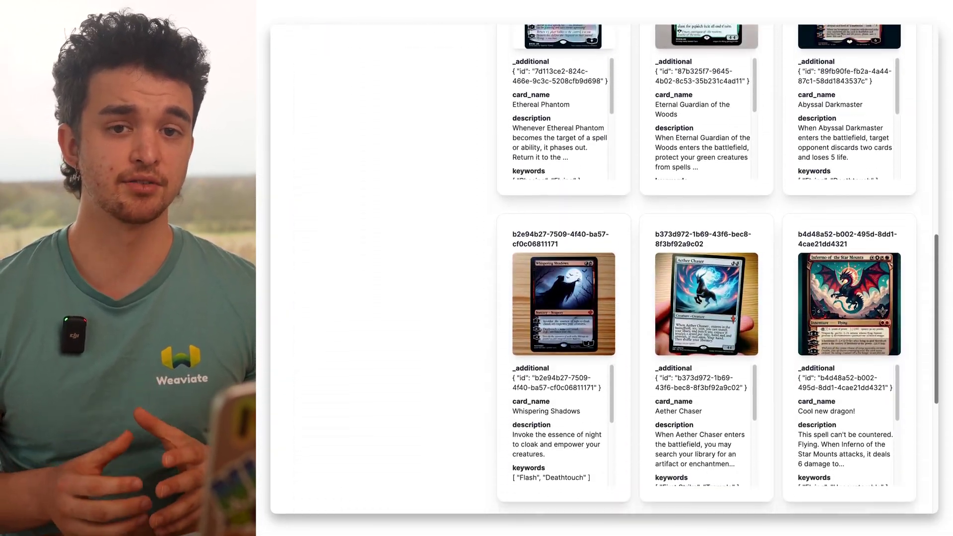
{"action": "scroll", "coordinate": [857, 223], "scroll_direction": "down", "scroll_amount": 1}
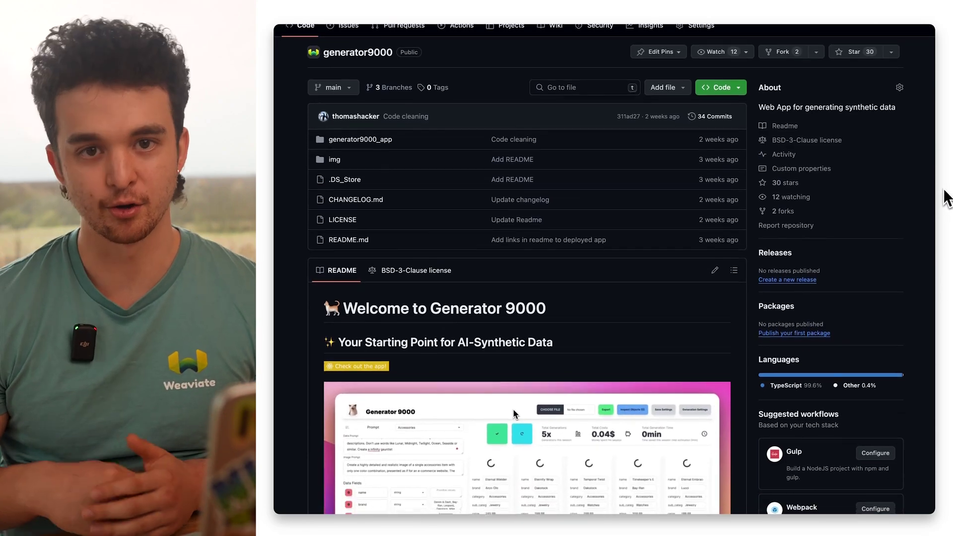
{"action": "scroll", "coordinate": [947, 228], "scroll_direction": "down", "scroll_amount": 3}
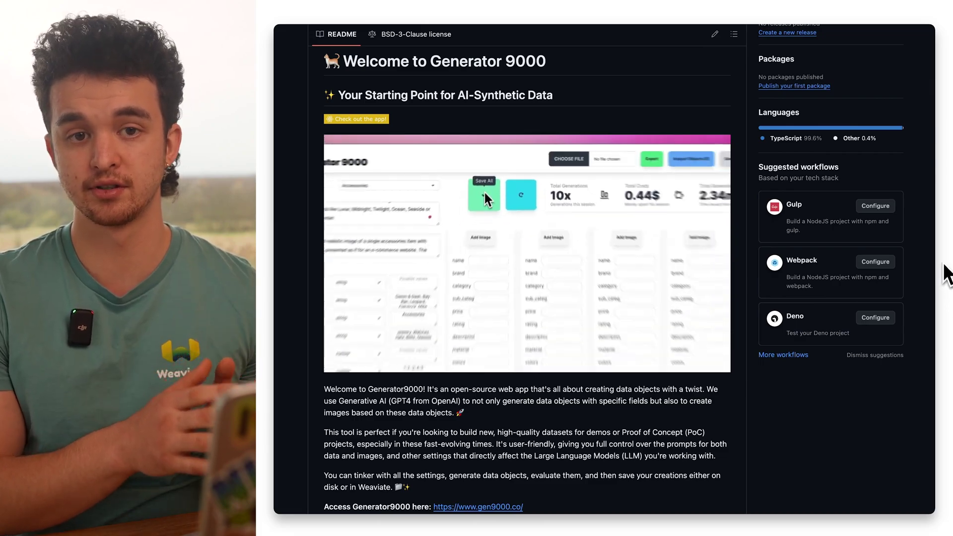
{"action": "scroll", "coordinate": [948, 272], "scroll_direction": "down", "scroll_amount": 2}
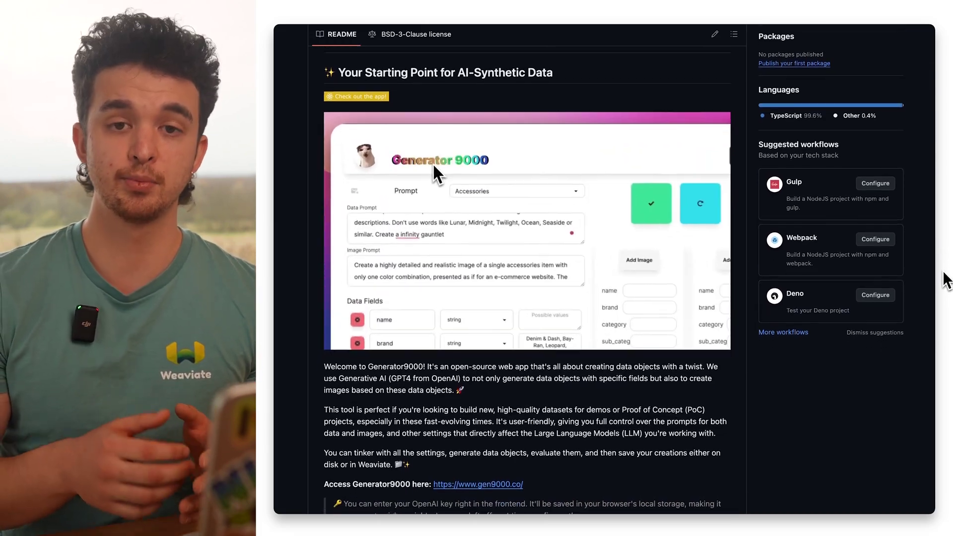